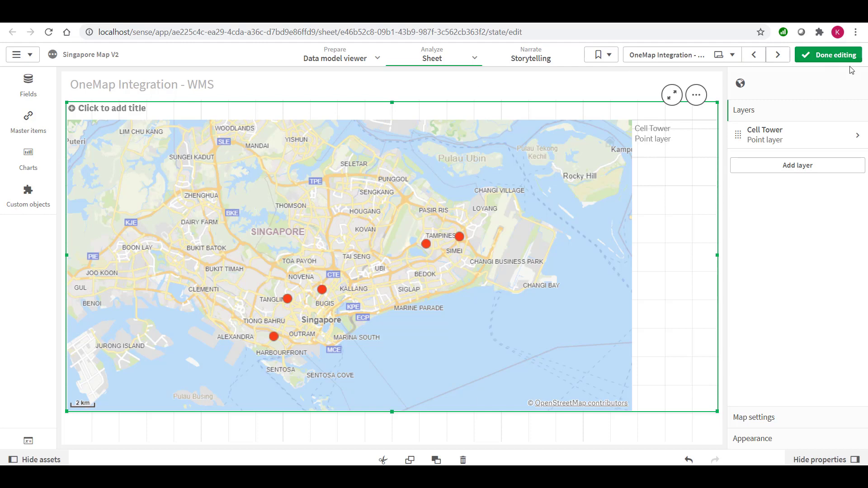
# Add a background layer to the map, label it WMS and set its format to WMS
pyautogui.click(804, 170)
pyautogui.scroll(-3, 804, 172)
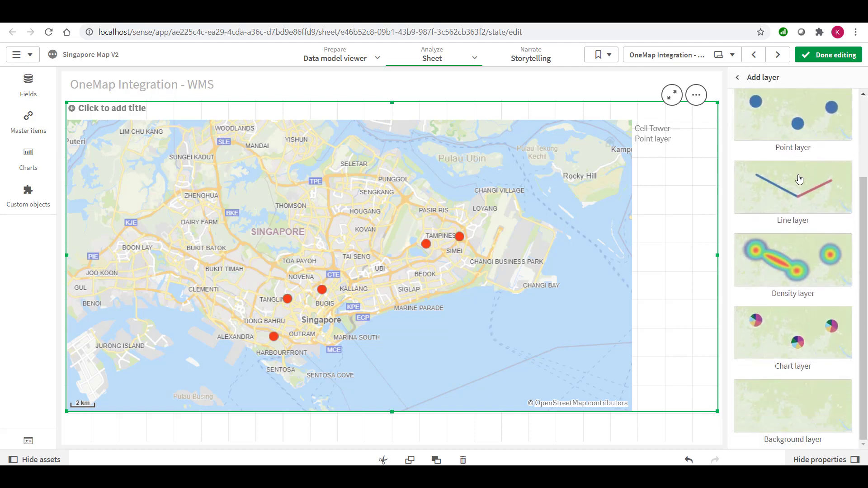
pyautogui.click(788, 413)
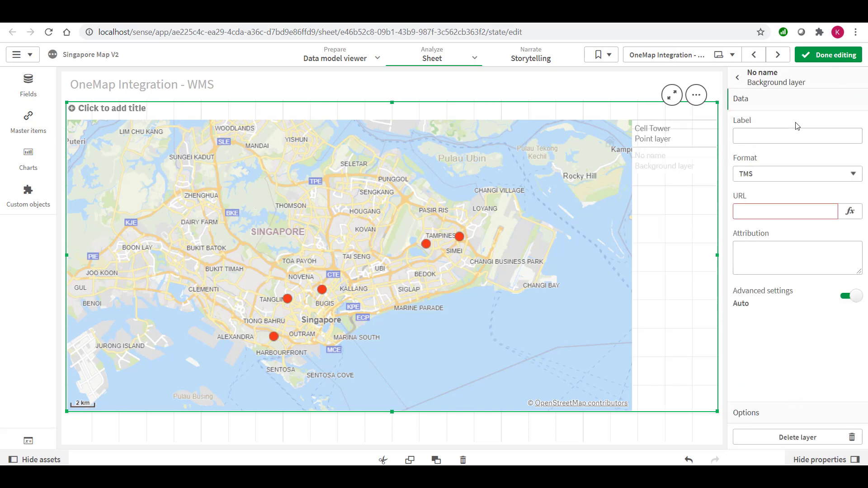
pyautogui.click(794, 133)
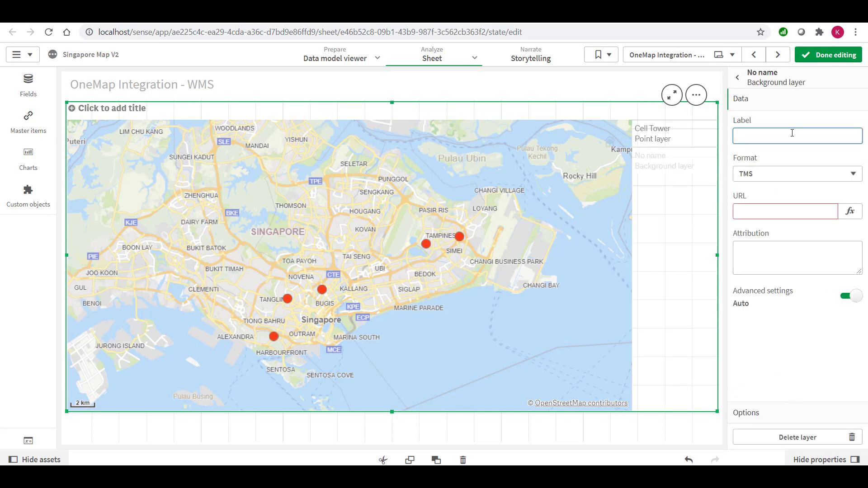
pyautogui.write('WMS')
pyautogui.click(775, 177)
pyautogui.click(774, 176)
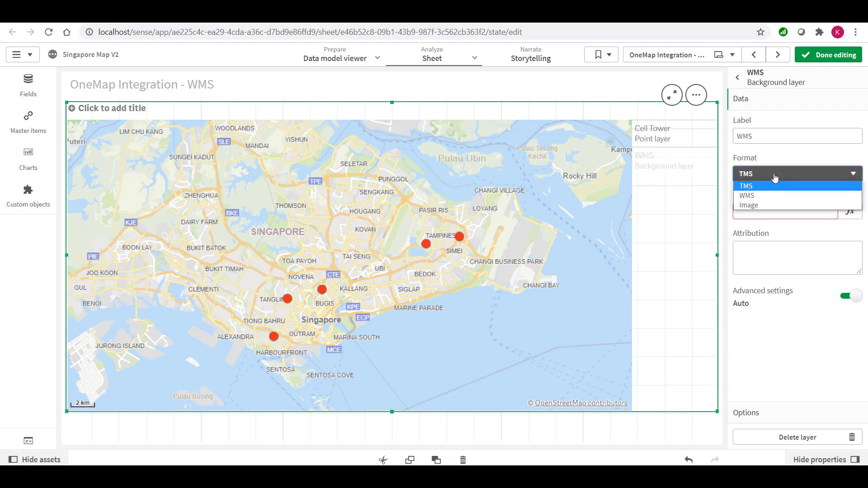
pyautogui.click(760, 195)
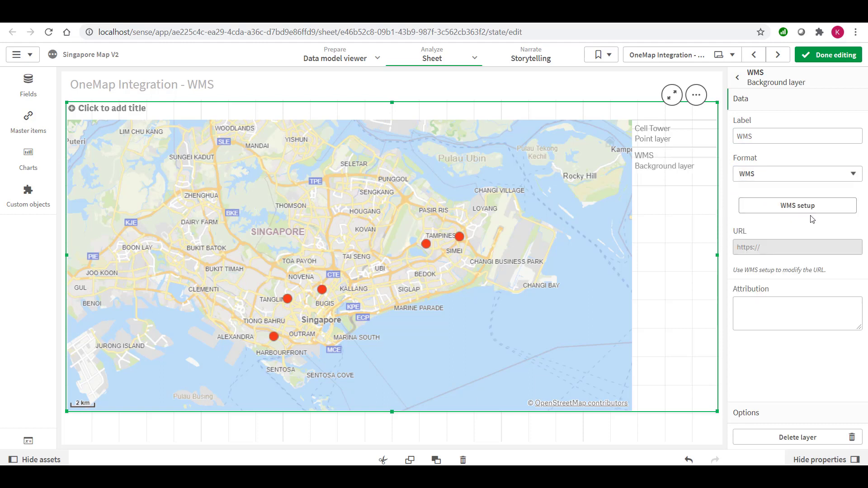
pyautogui.click(787, 208)
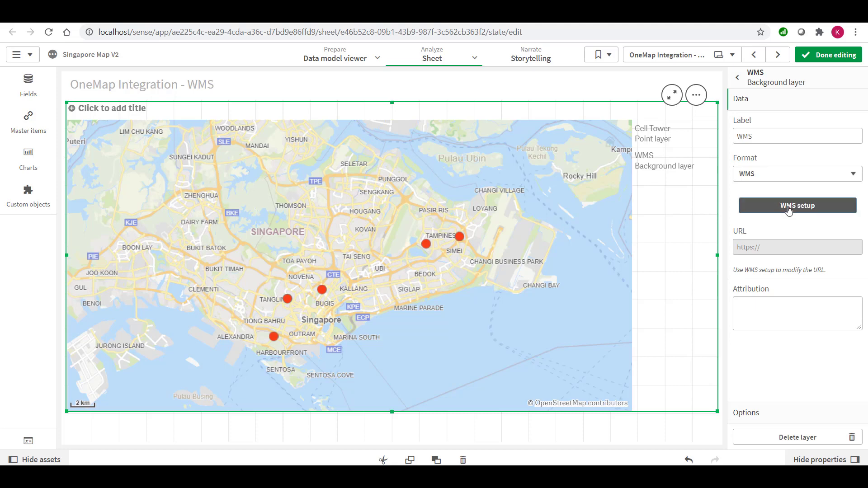
pyautogui.click(390, 154)
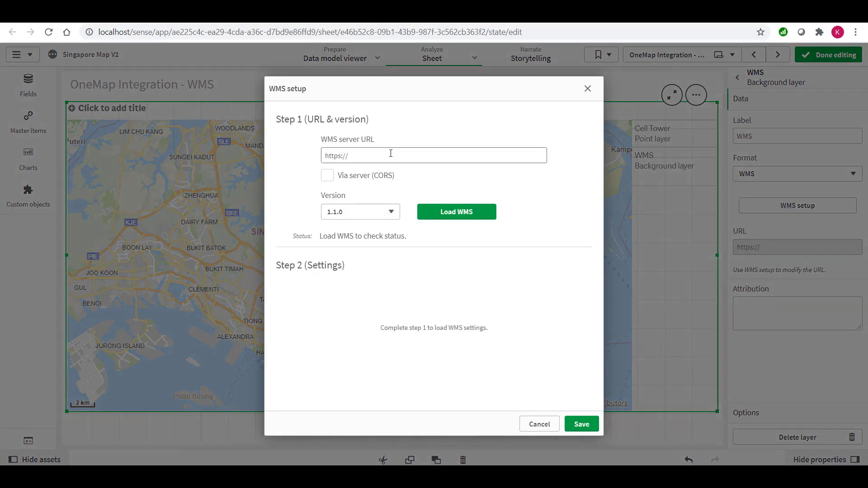
pyautogui.click(390, 154)
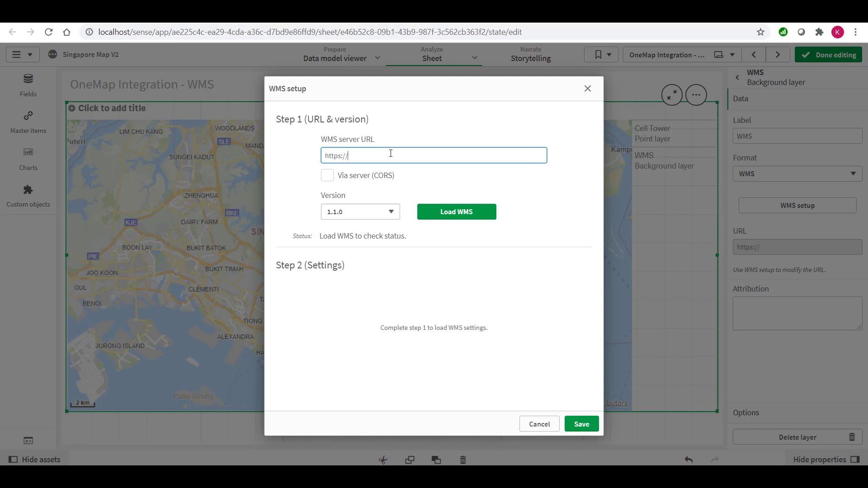
pyautogui.hotkey('ctrl', 'a')
pyautogui.write('http://mapservices.onemap.sg/mapproxy/service')
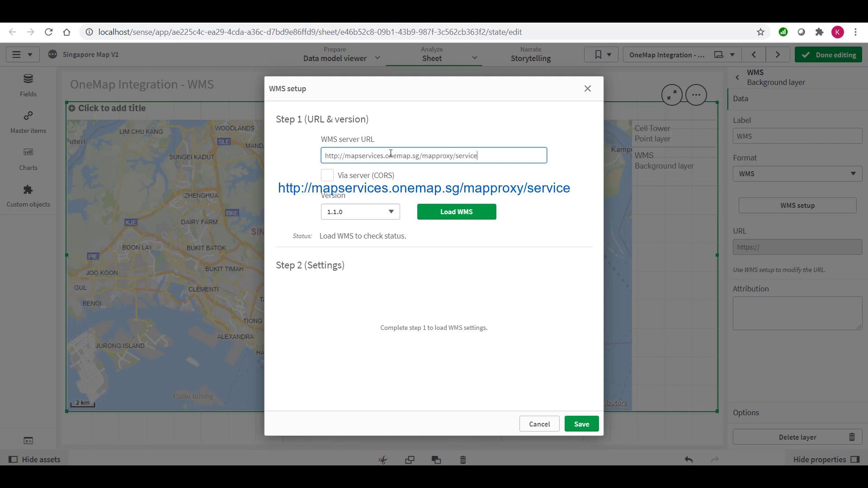
pyautogui.click(327, 176)
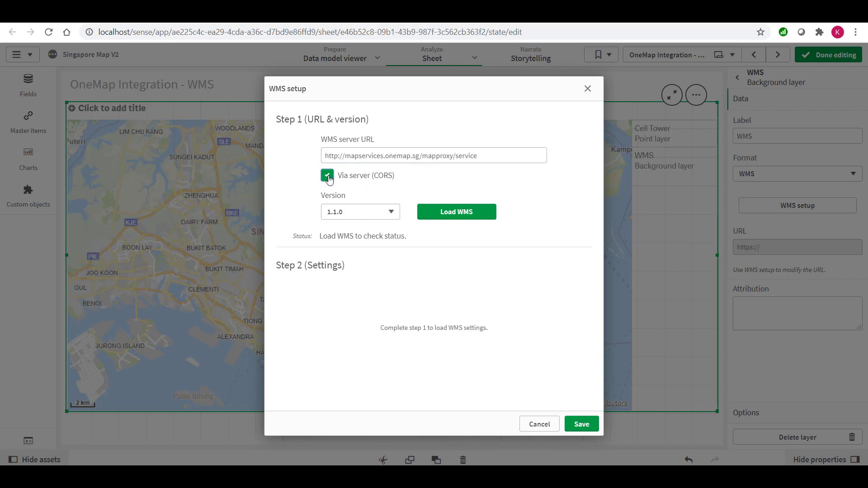
pyautogui.click(383, 216)
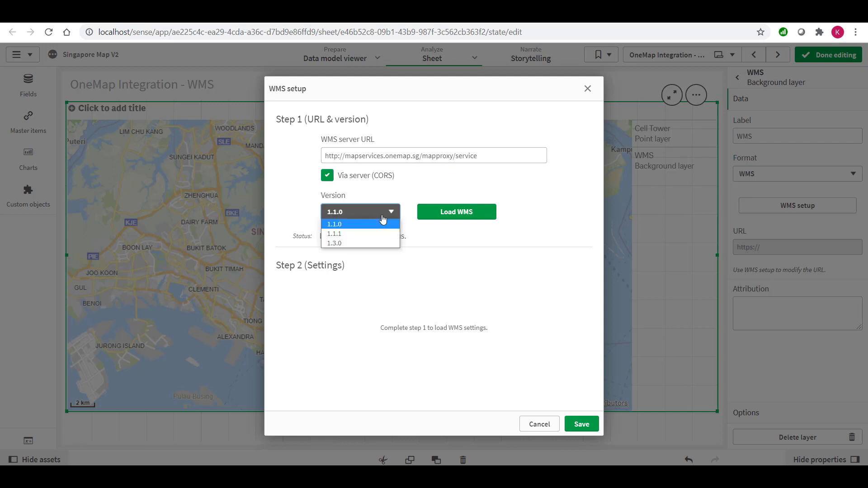
pyautogui.click(365, 243)
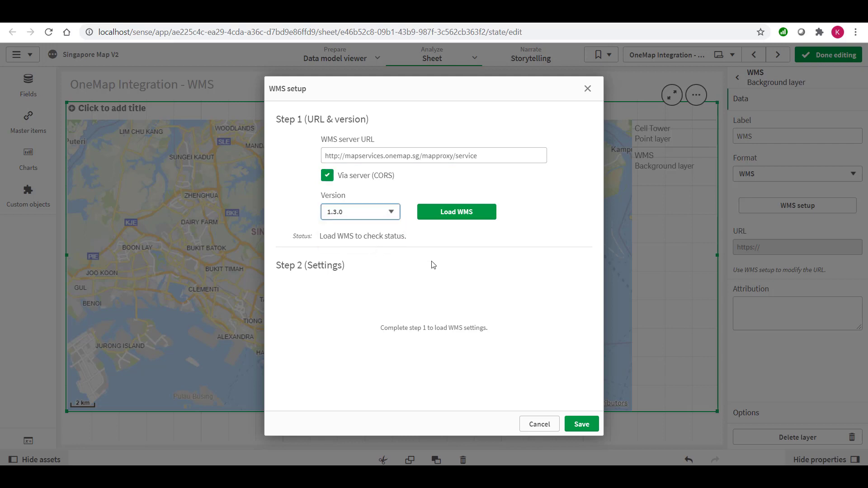
pyautogui.click(453, 219)
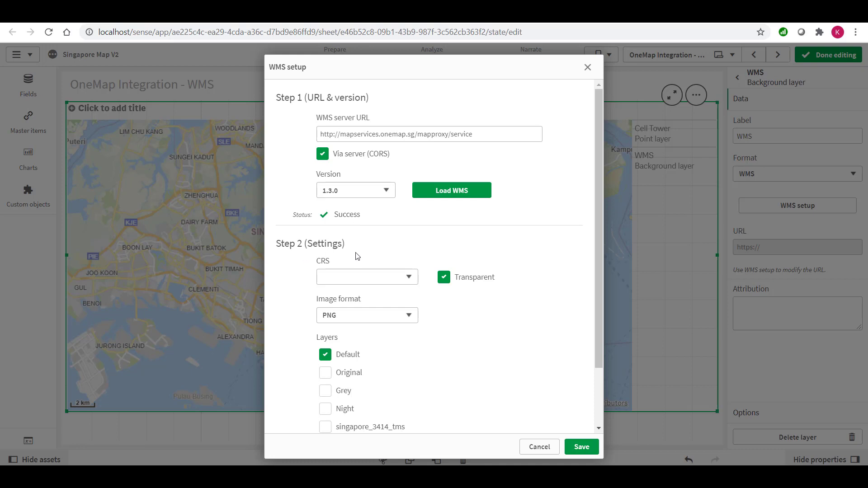
# Set the WMS layer's CRS to EPSG:4326 and save the WMS setup
pyautogui.scroll(-2, 378, 257)
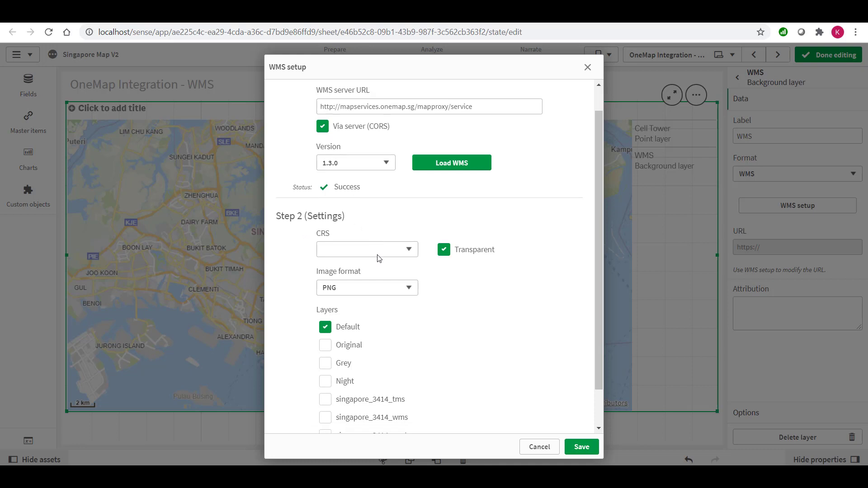
pyautogui.scroll(-1, 379, 259)
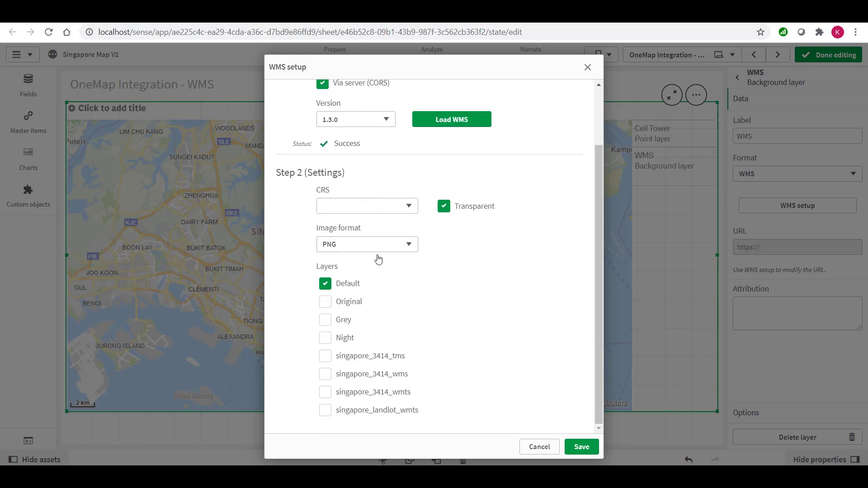
pyautogui.click(412, 211)
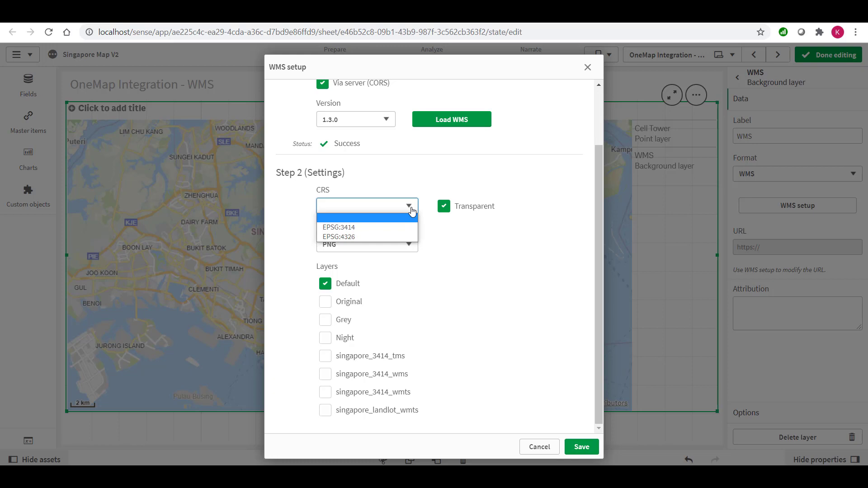
pyautogui.click(380, 237)
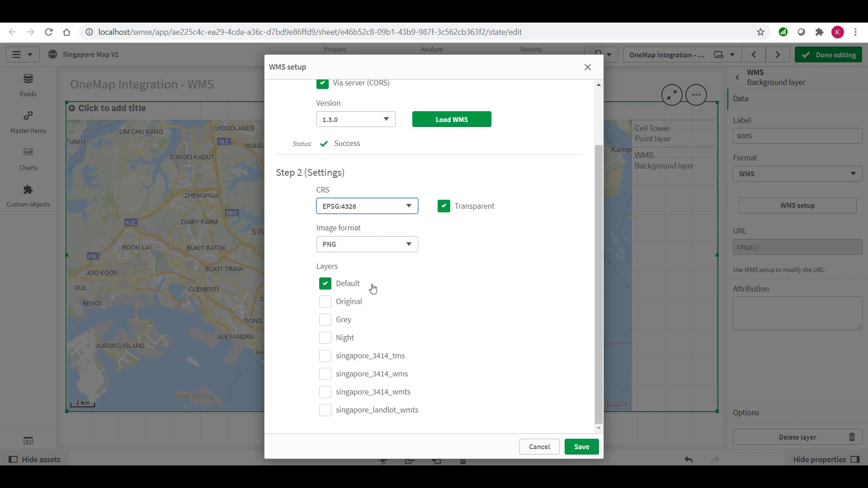
pyautogui.click(574, 448)
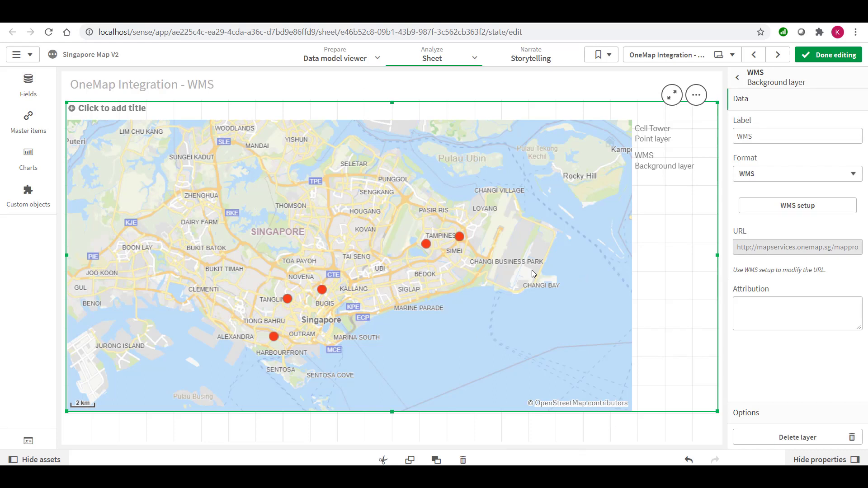
# Change the map's projection to Adaptive in the map settings
pyautogui.click(757, 81)
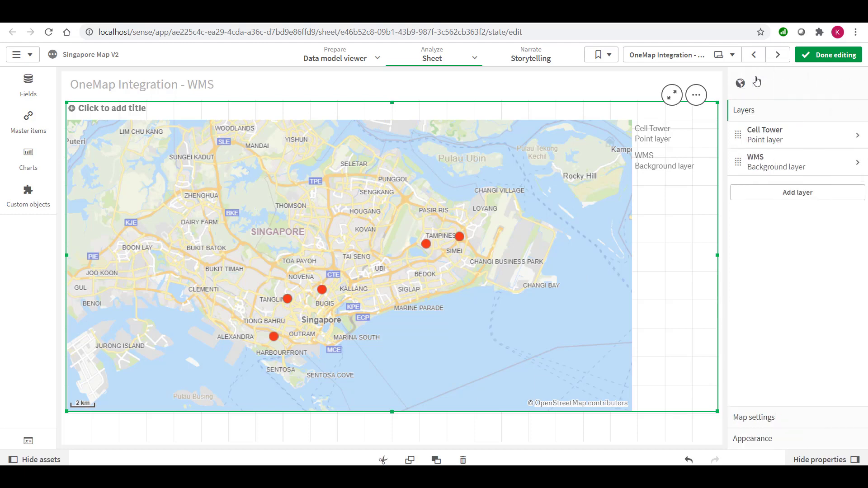
pyautogui.click(765, 418)
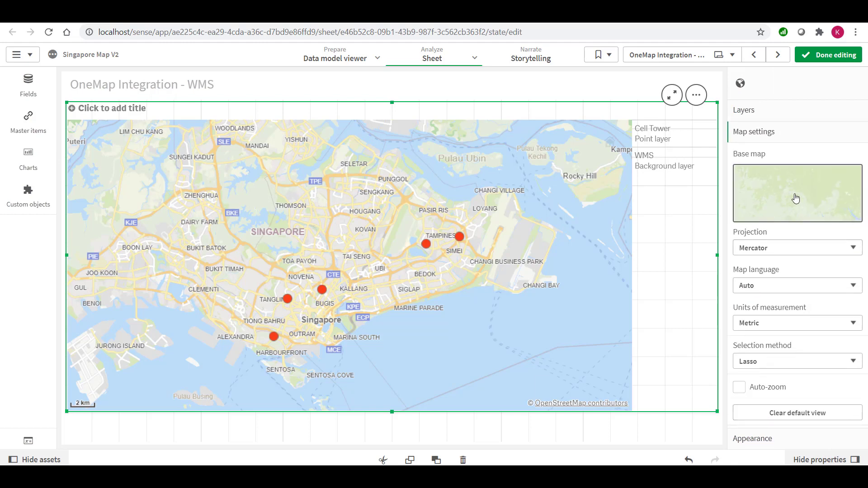
pyautogui.click(768, 249)
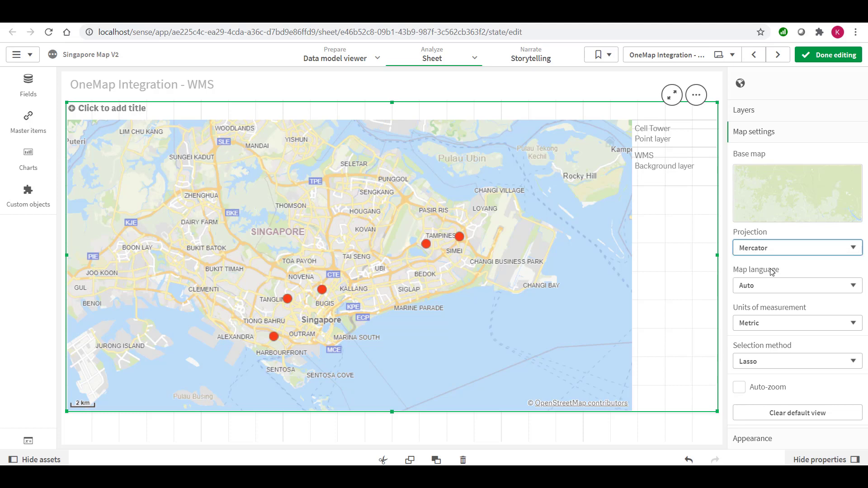
pyautogui.click(770, 270)
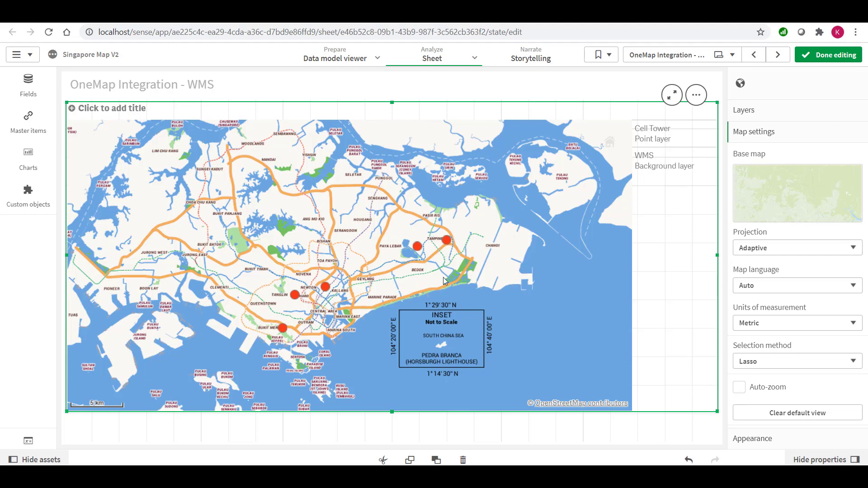
# Try the Pale base map and replace it with None
pyautogui.click(790, 195)
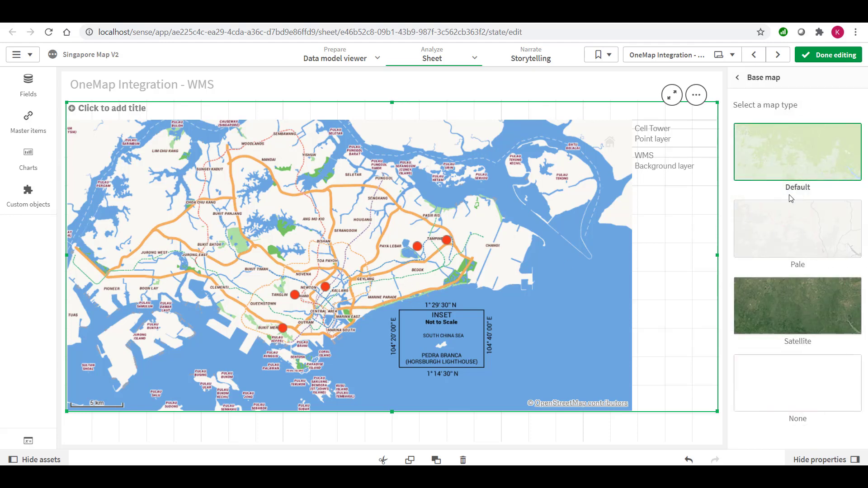
pyautogui.click(790, 234)
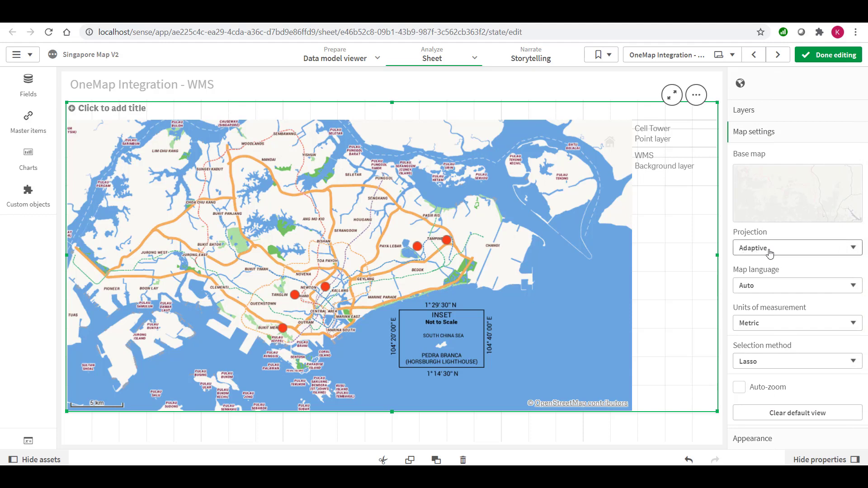
pyautogui.click(783, 214)
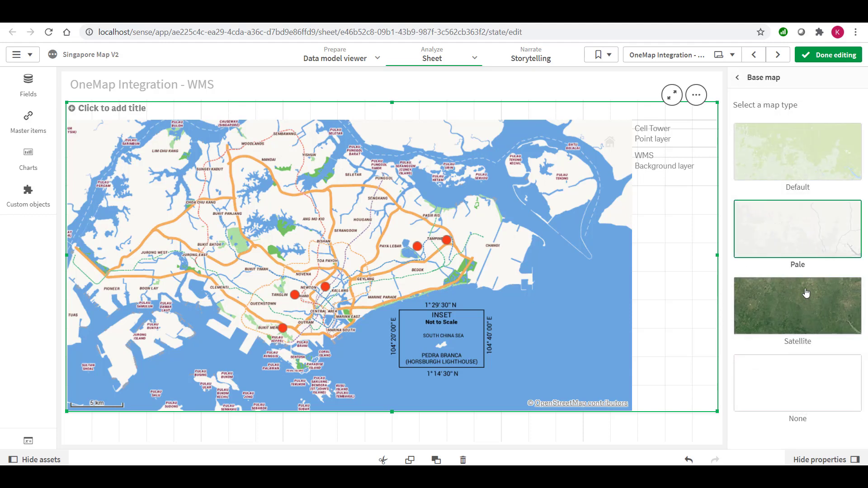
pyautogui.click(798, 405)
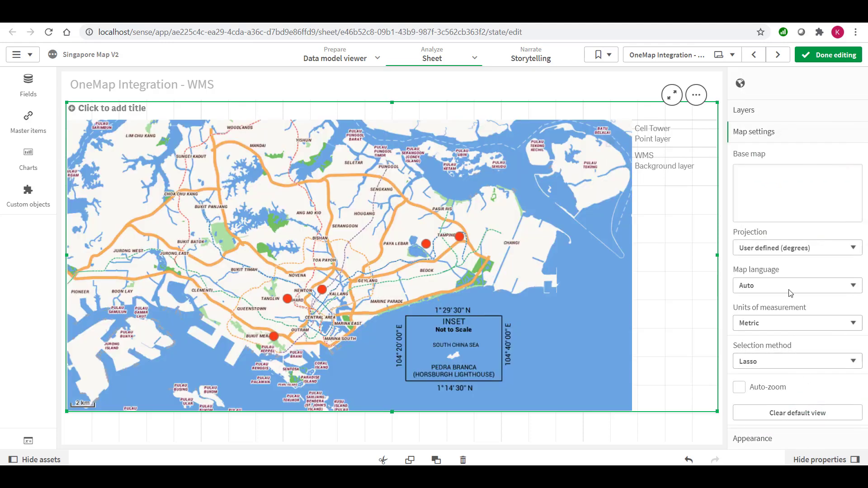
# Try the User defined (meters) projection and return the map to User defined (degrees)
pyautogui.click(791, 254)
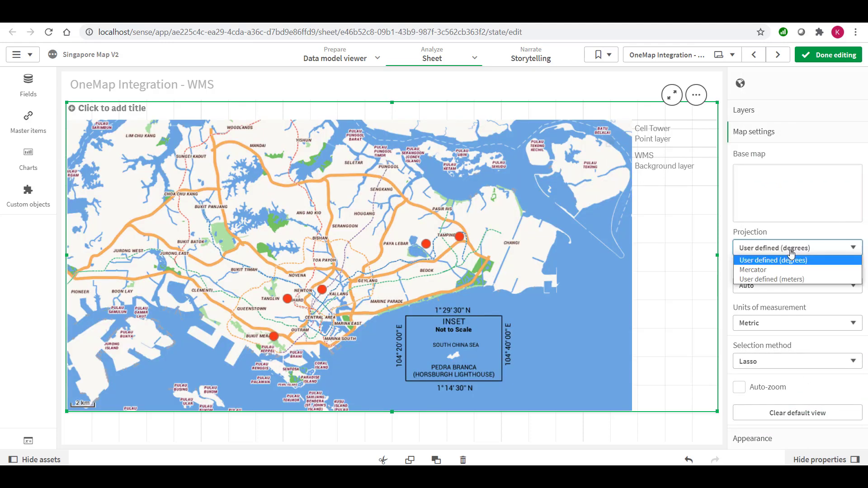
pyautogui.click(776, 284)
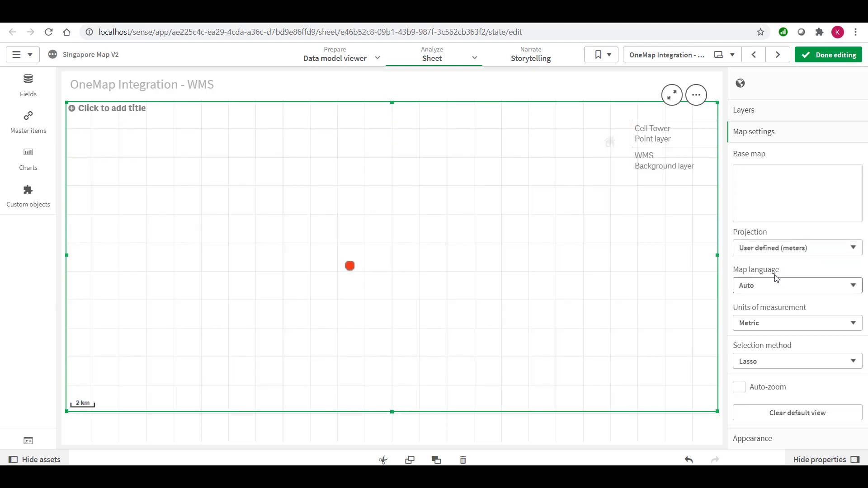
pyautogui.click(780, 252)
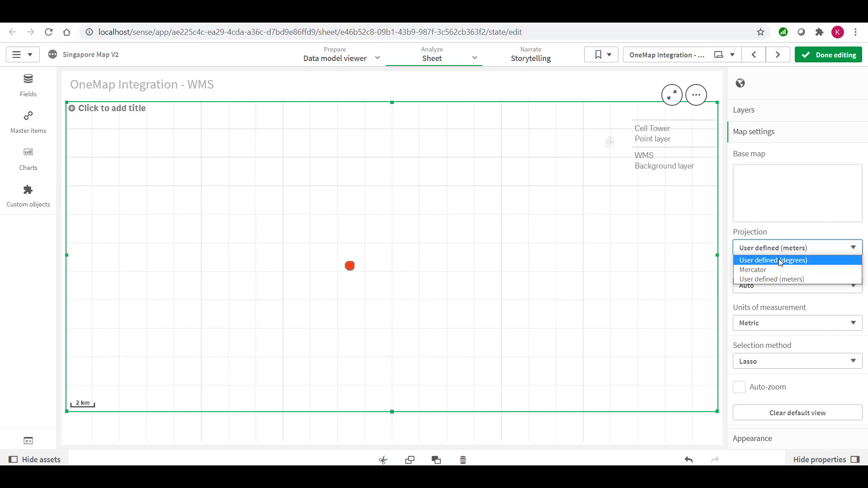
pyautogui.click(780, 261)
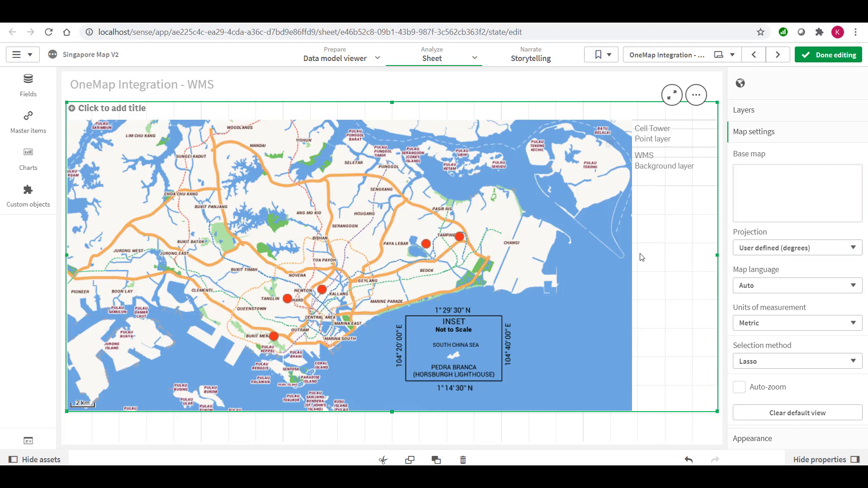
# Finish editing the sheet and examine the OneMap background at street level around the cell tower near Bedok Reservoir
pyautogui.click(819, 59)
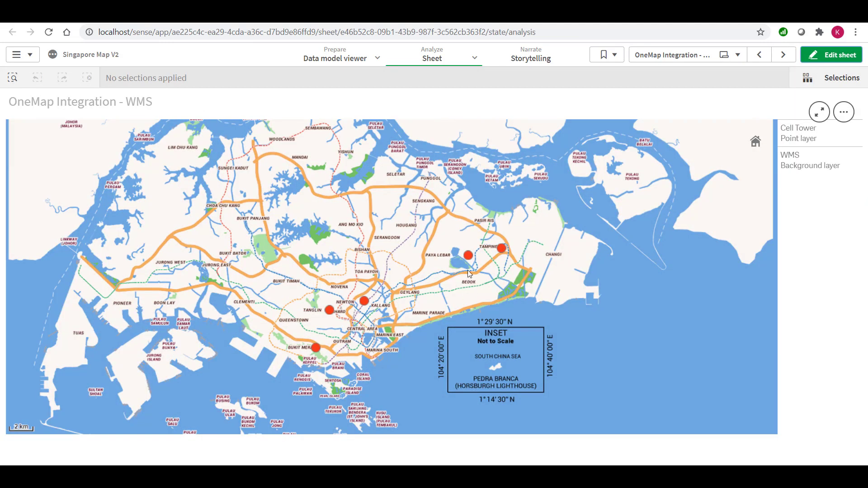
pyautogui.moveTo(474, 262)
pyautogui.scroll(1, 474, 262)
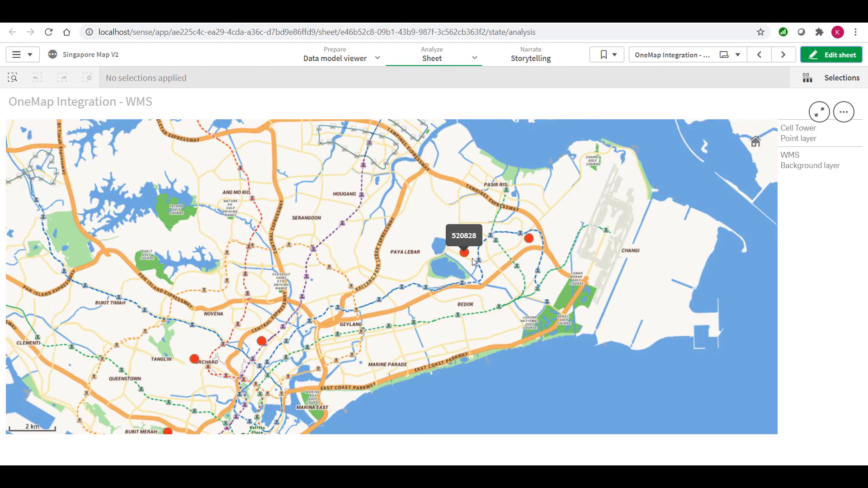
pyautogui.scroll(1, 473, 262)
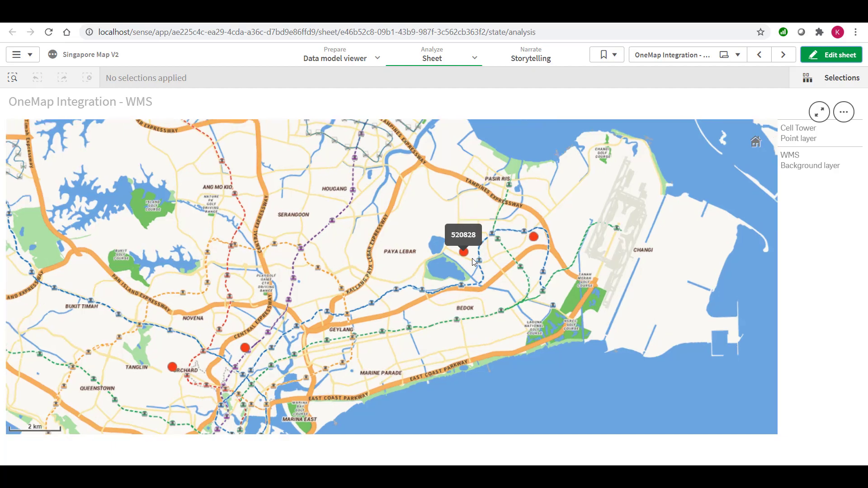
pyautogui.scroll(1, 474, 262)
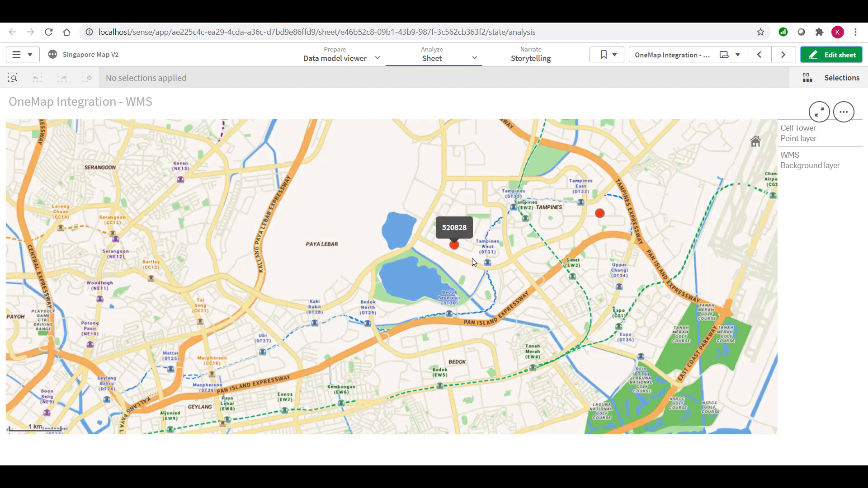
pyautogui.scroll(1, 472, 259)
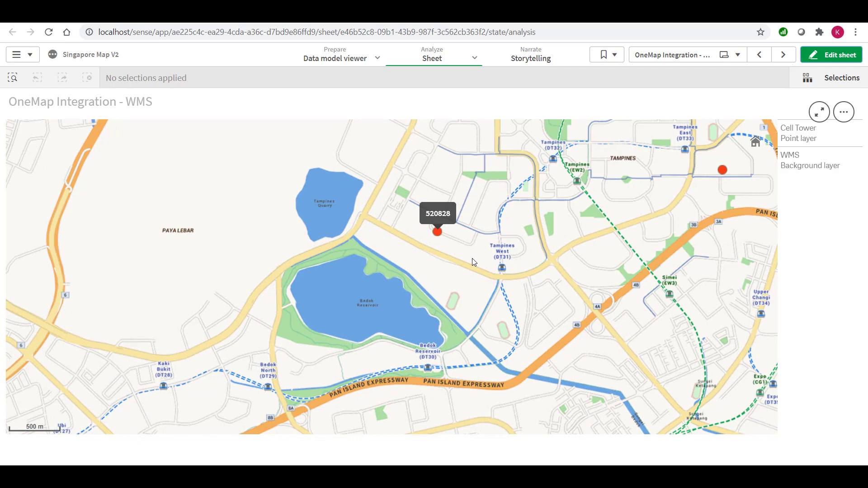
pyautogui.scroll(1, 472, 259)
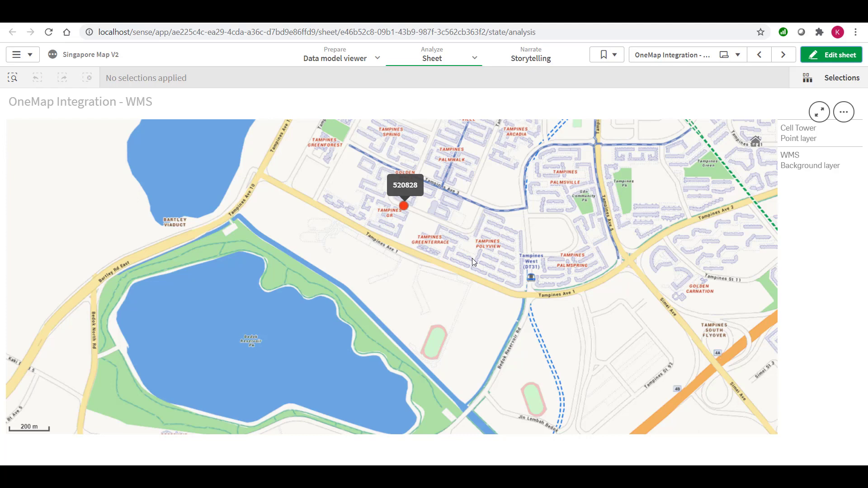
pyautogui.scroll(1, 473, 259)
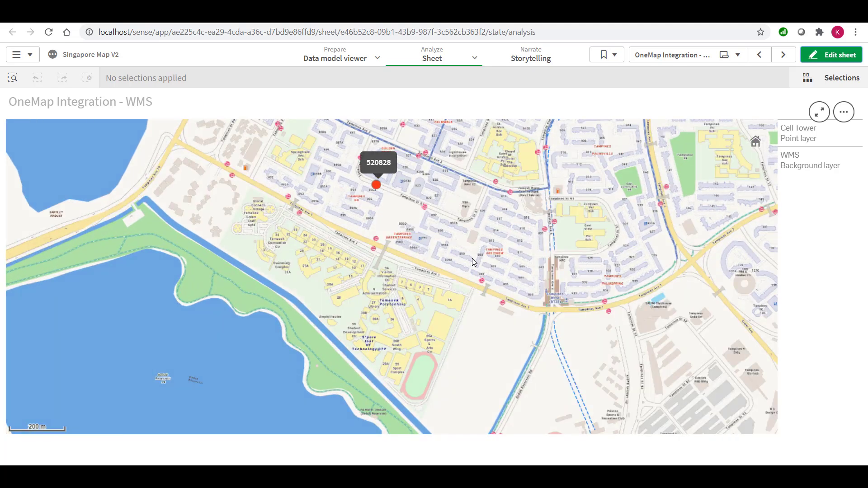
pyautogui.scroll(1, 472, 259)
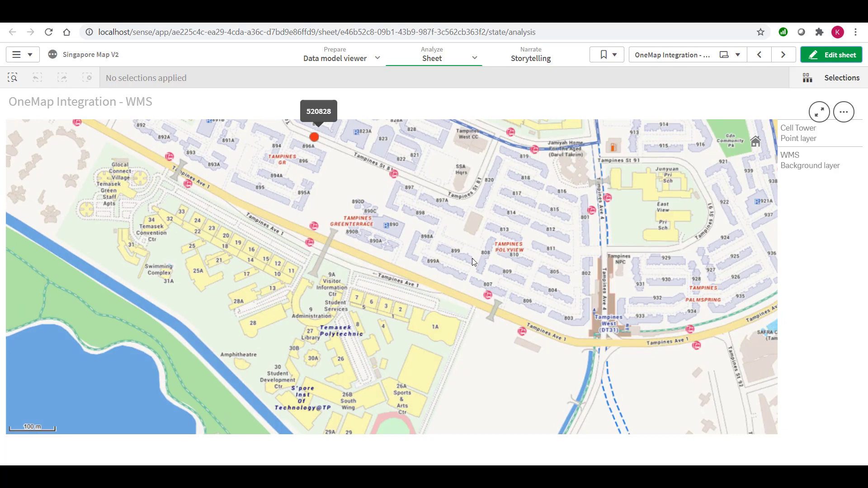